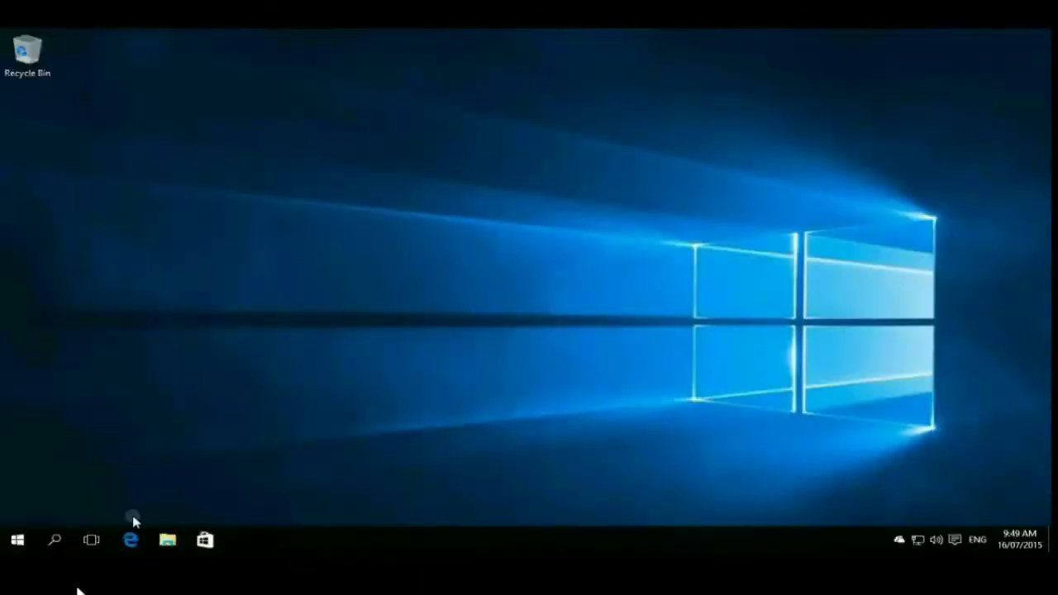
# Step: Find and open Disk Cleanup for drive C: and rescan the drive to include system files
pyautogui.click(20, 540)
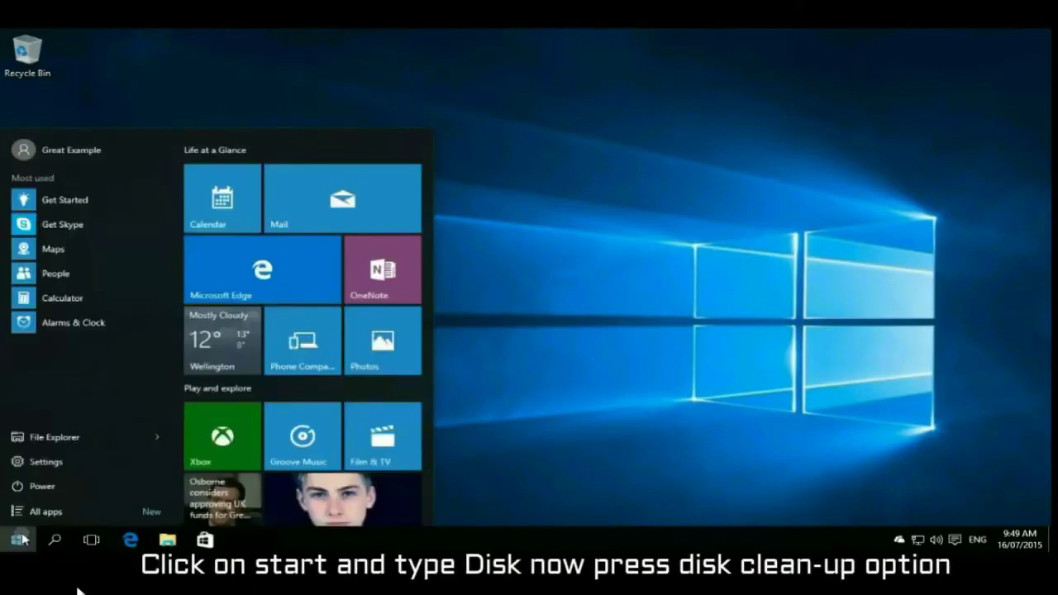
pyautogui.write('disk')
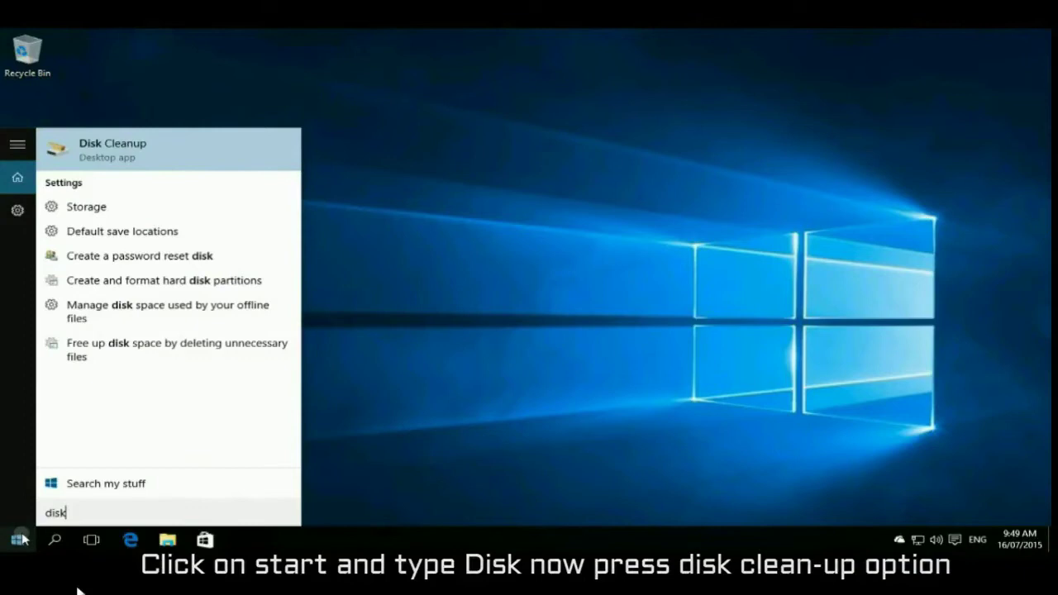
pyautogui.click(149, 147)
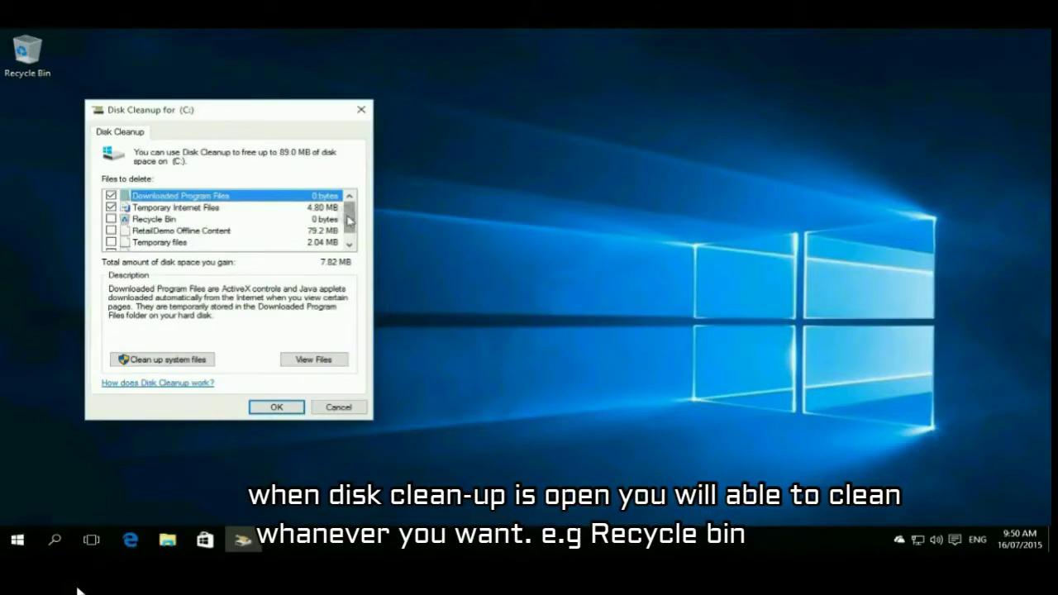
pyautogui.moveTo(347, 217)
pyautogui.mouseDown()
pyautogui.moveTo(349, 231)
pyautogui.moveTo(353, 206)
pyautogui.mouseUp()
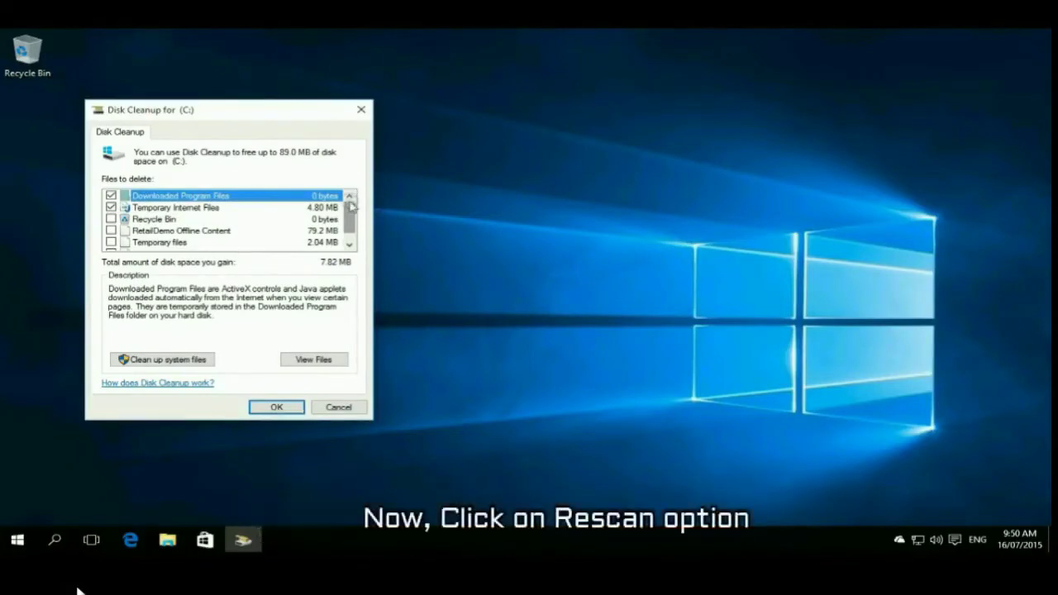
pyautogui.click(173, 362)
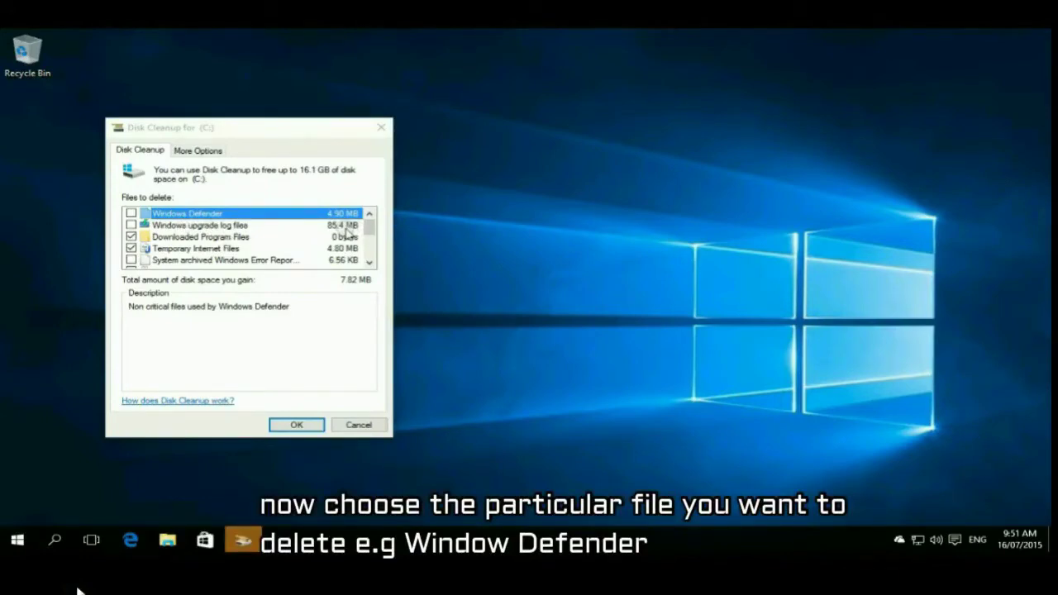
# Step: Mark Previous Windows installation(s) for deletion in the list of files
pyautogui.moveTo(371, 222); pyautogui.dragTo(373, 238)
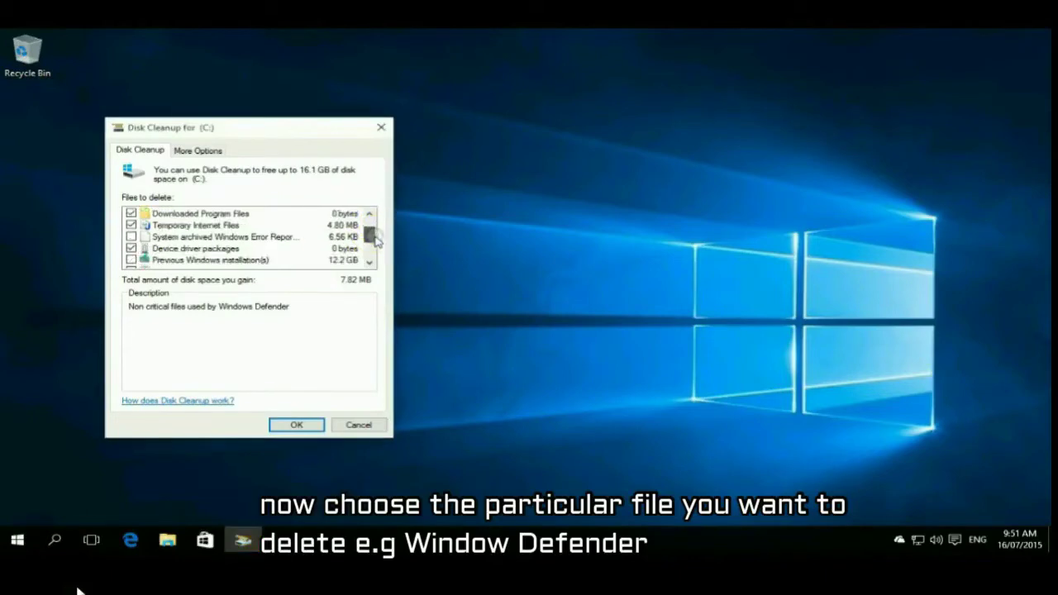
pyautogui.click(199, 261)
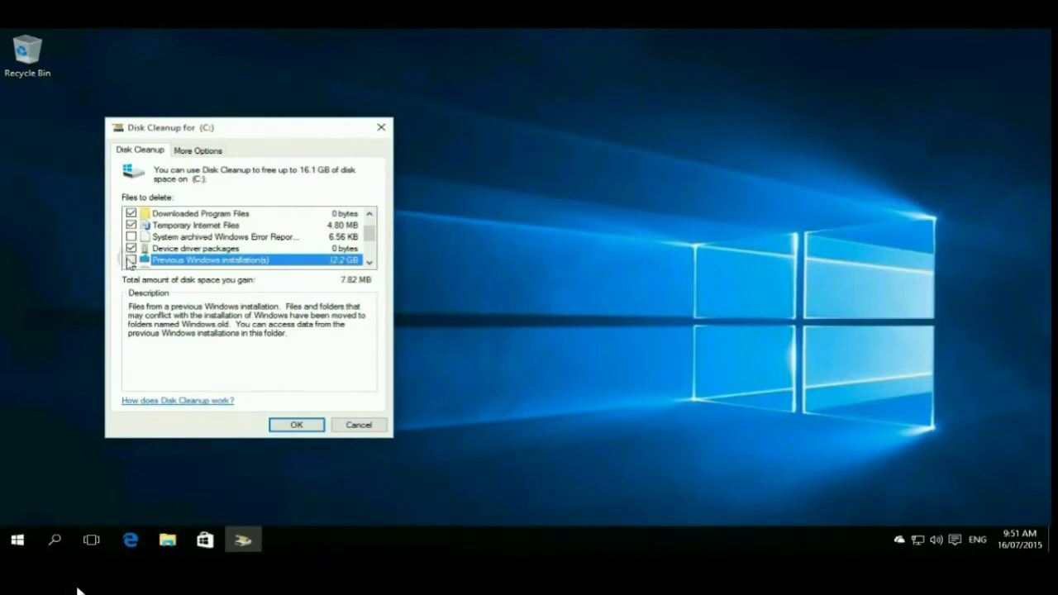
pyautogui.click(130, 260)
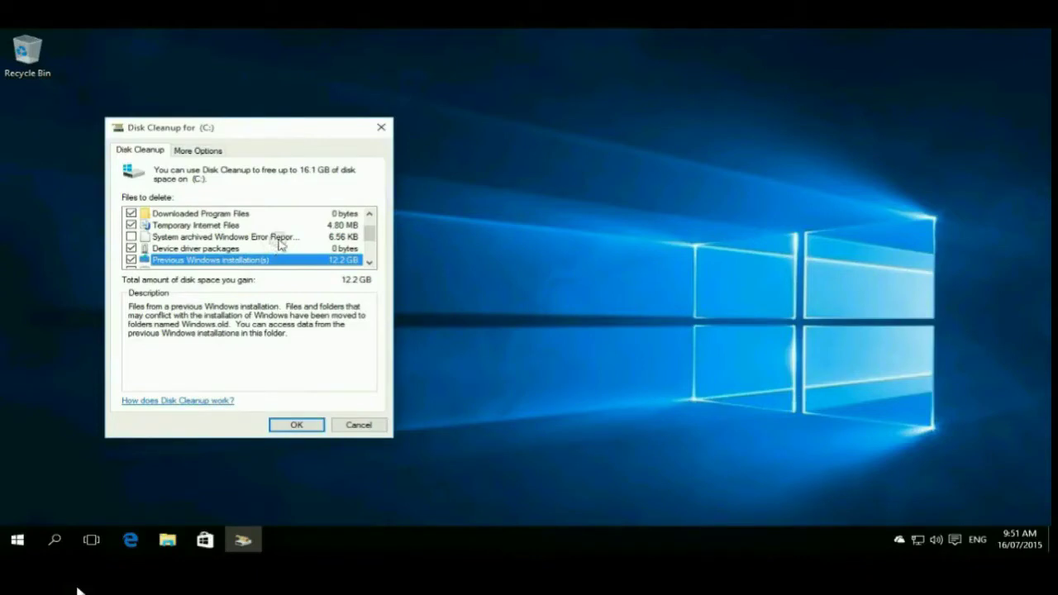
# Step: Add Temporary Windows installation files to the cleanup selection and permanently delete all the marked files
pyautogui.scroll(-1, 278, 242)
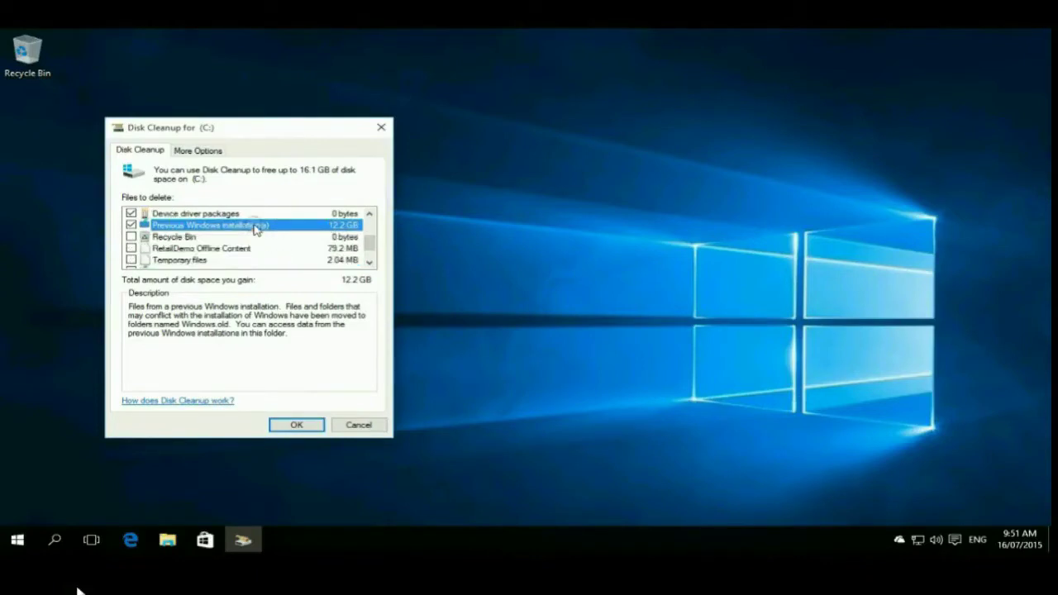
pyautogui.scroll(-1, 248, 245)
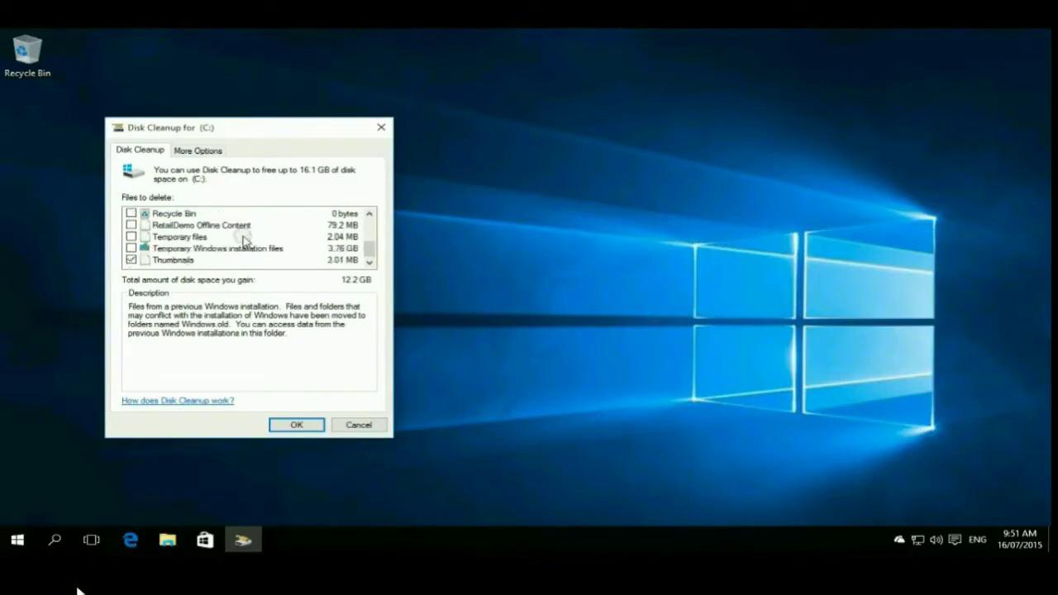
pyautogui.click(256, 248)
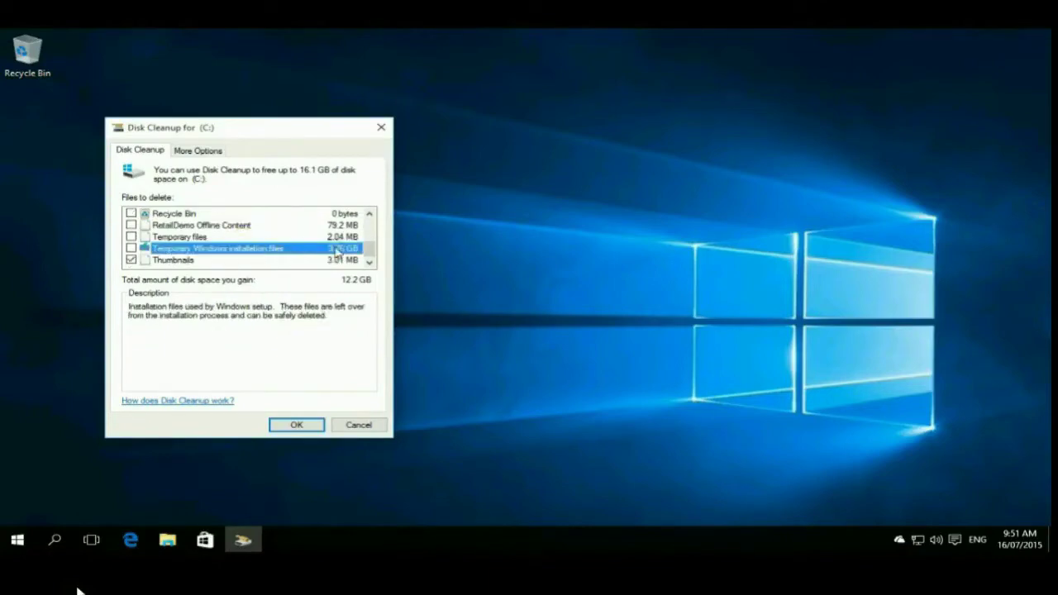
pyautogui.click(131, 248)
pyautogui.click(308, 428)
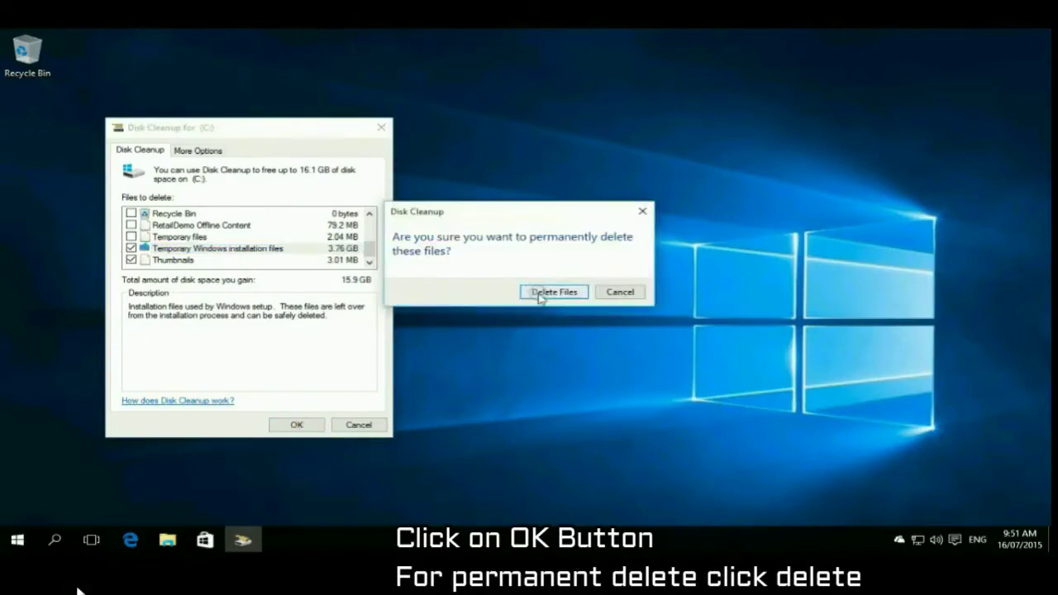
pyautogui.click(551, 293)
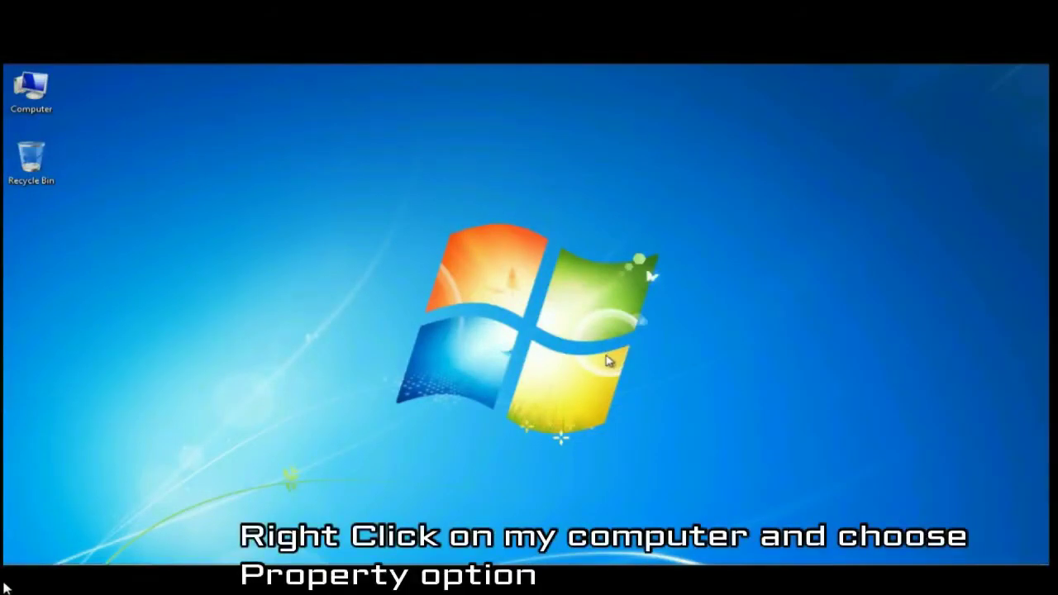
# Step: Open Device Manager from the computer's system properties
pyautogui.rightClick(37, 92)
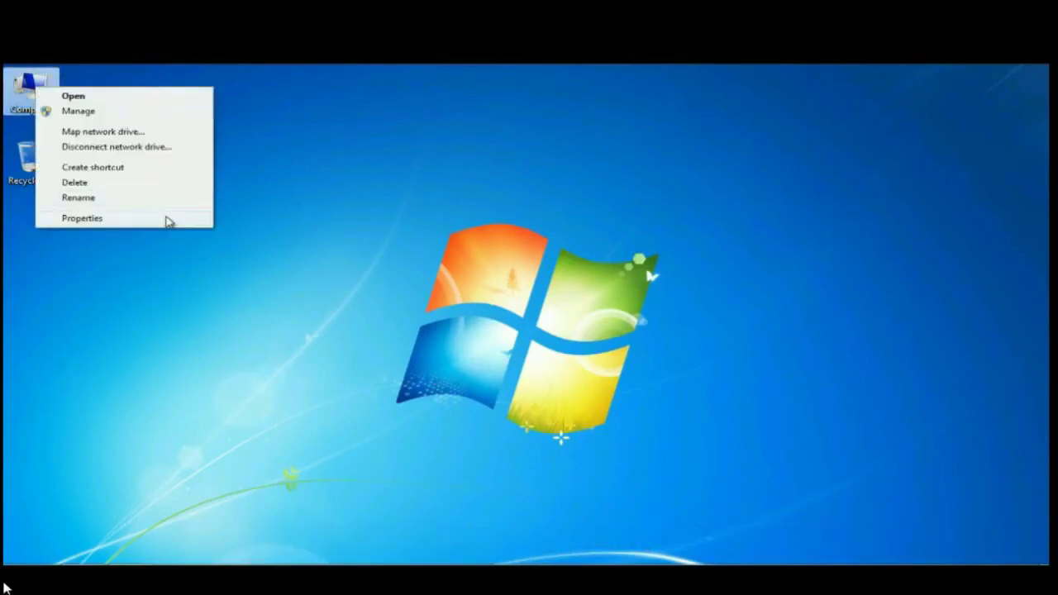
pyautogui.click(83, 218)
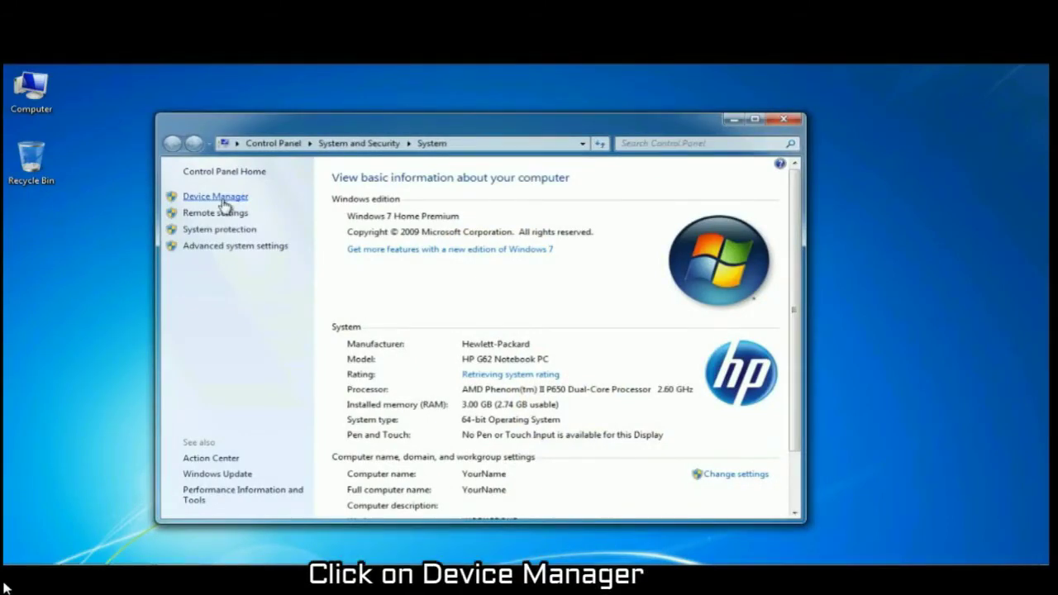
pyautogui.click(216, 197)
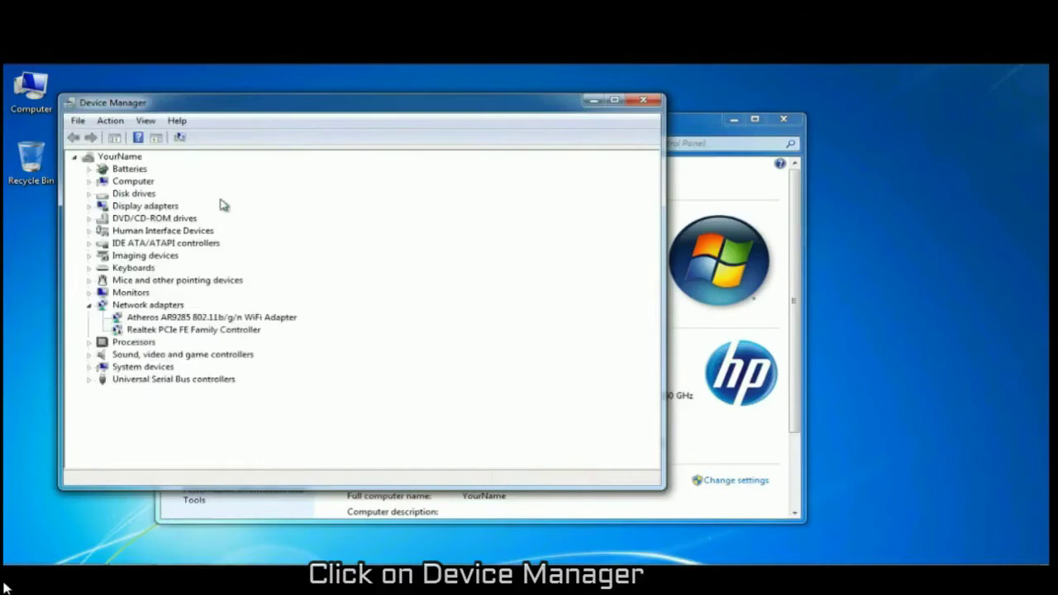
# Step: Collapse Network adapters, expand Disk drives and open the properties of the WDC SATA disk device
pyautogui.click(89, 304)
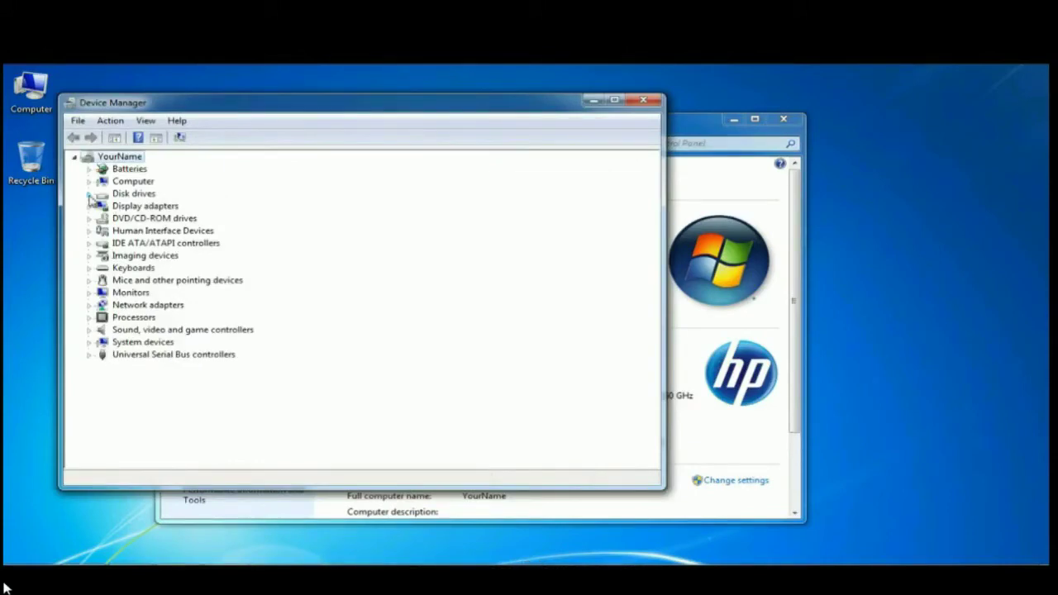
pyautogui.click(89, 195)
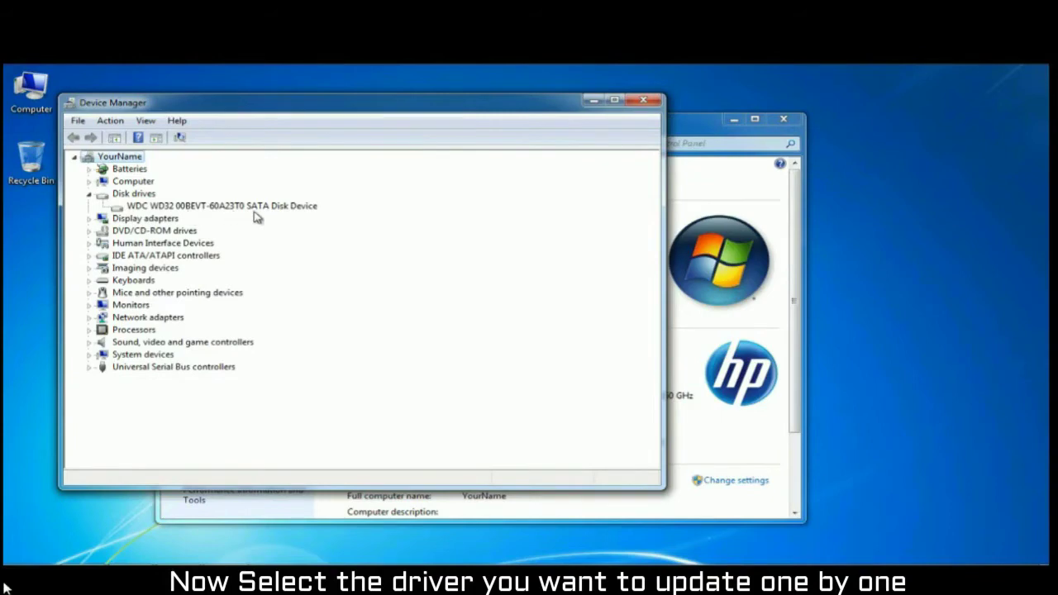
pyautogui.click(280, 210)
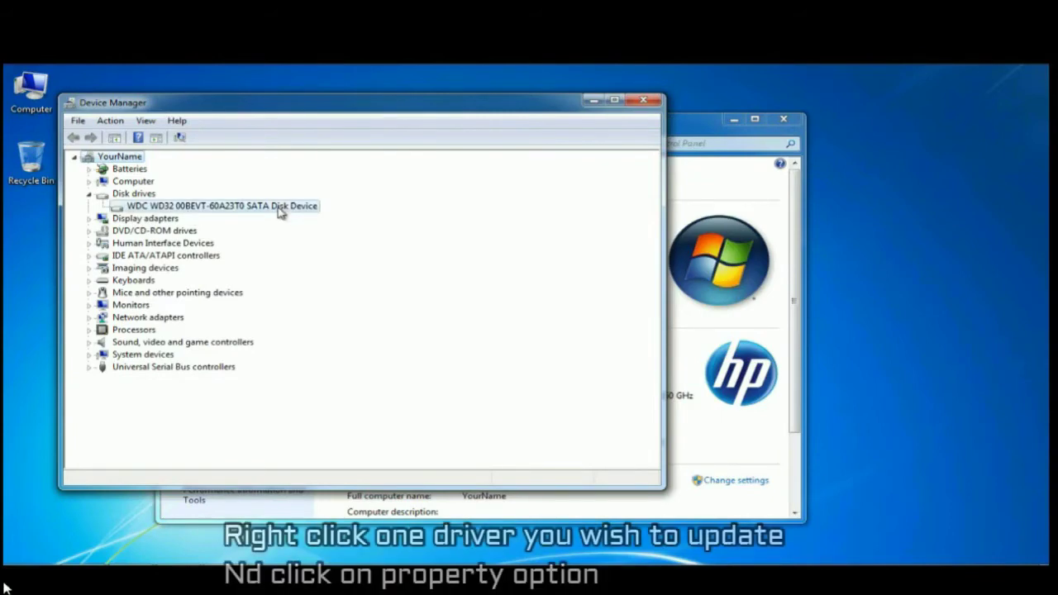
pyautogui.rightClick(281, 213)
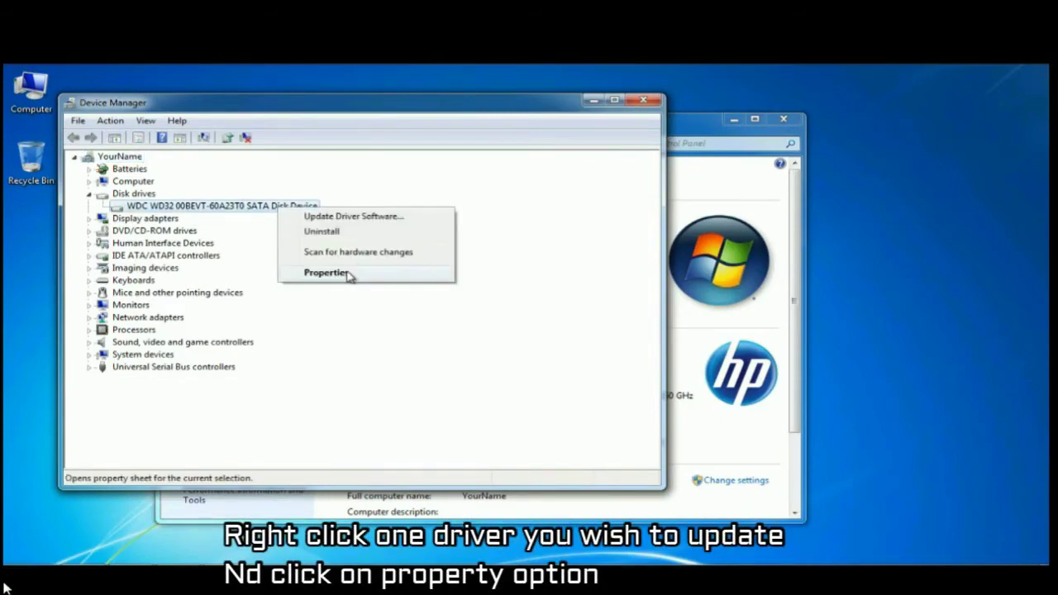
pyautogui.click(350, 272)
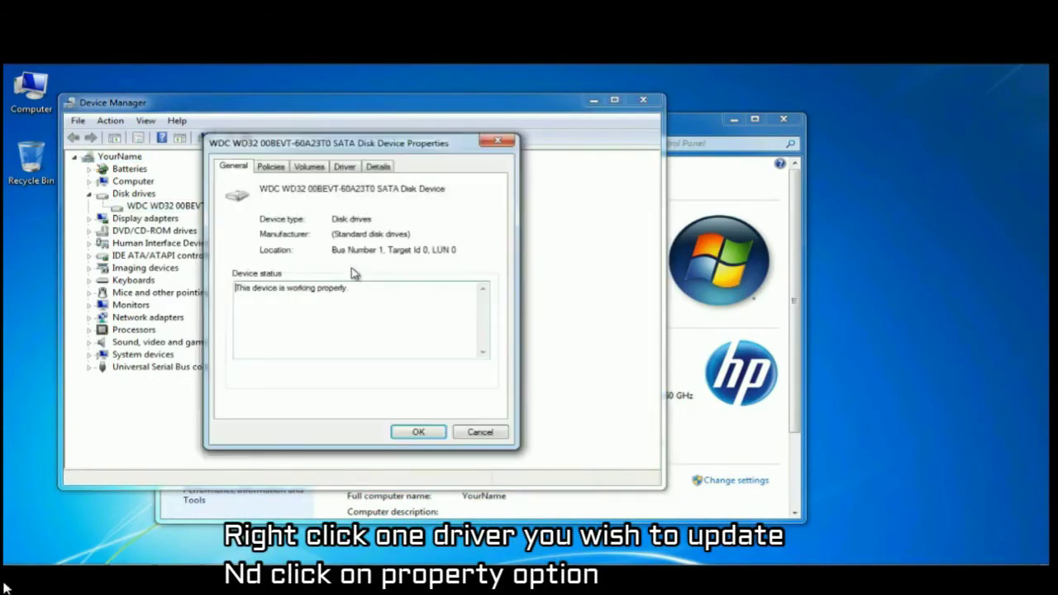
# Step: Start a driver update for the WDC disk device that searches automatically for updated driver software
pyautogui.click(344, 166)
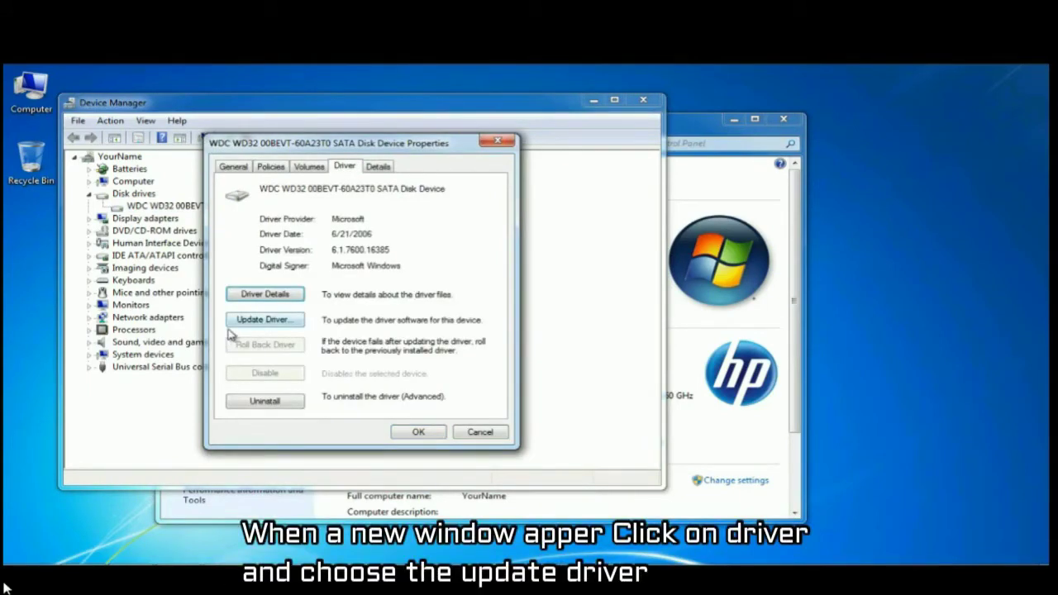
pyautogui.click(272, 323)
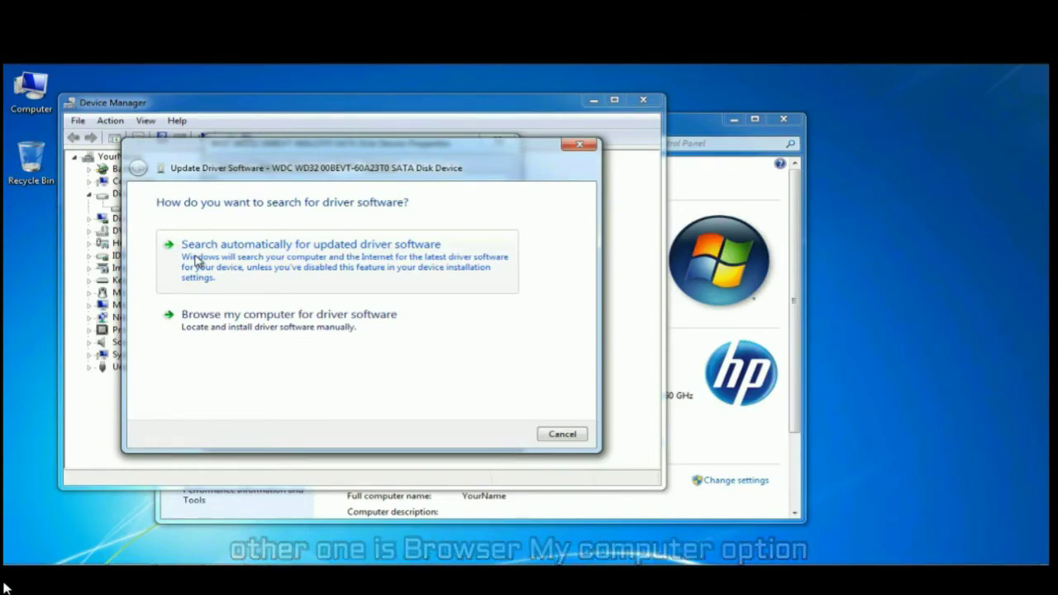
pyautogui.click(380, 261)
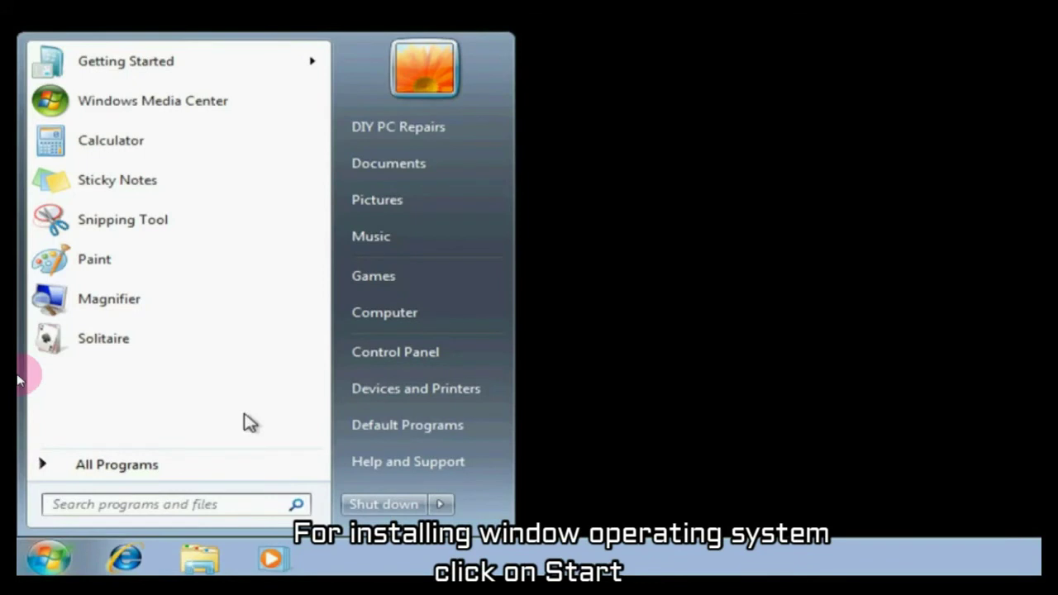
# Step: Open the shutdown options, and in Windows 7 setup set the time and currency format to English (United Kingdom) and continue
pyautogui.click(440, 504)
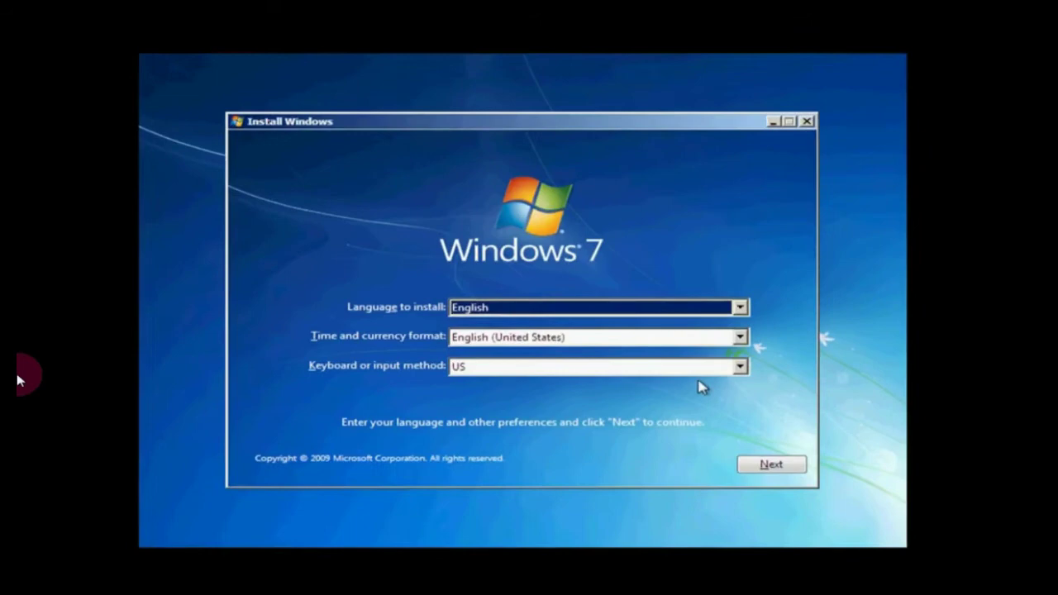
pyautogui.click(746, 337)
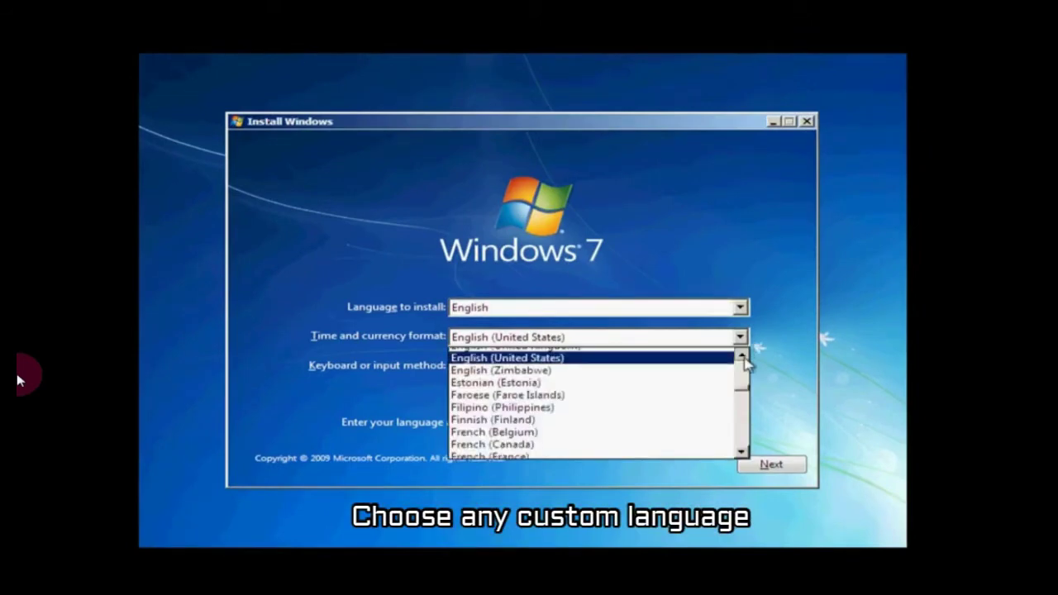
pyautogui.click(743, 358)
pyautogui.click(702, 360)
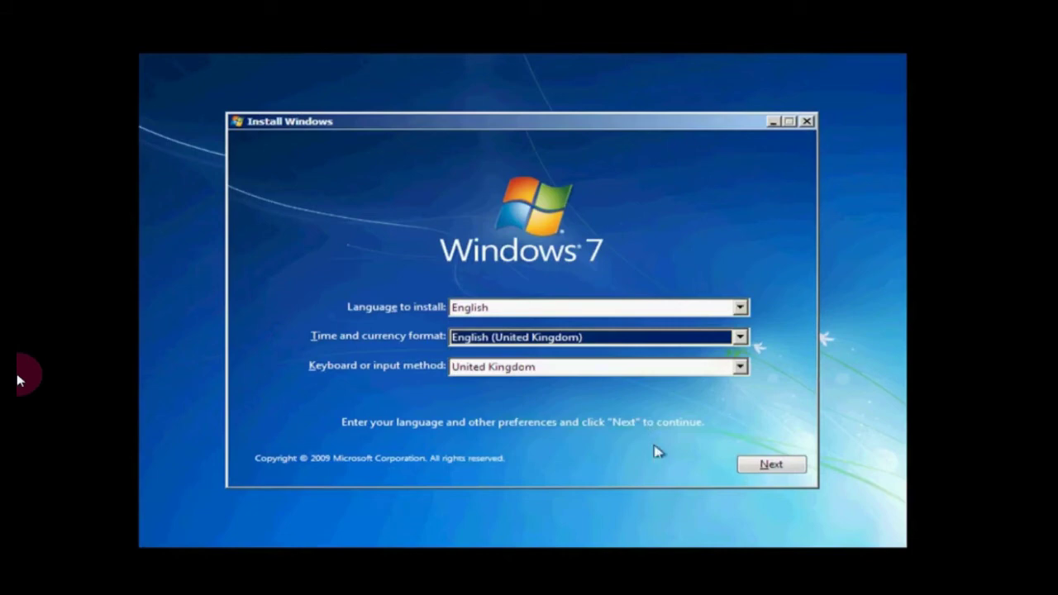
pyautogui.click(770, 464)
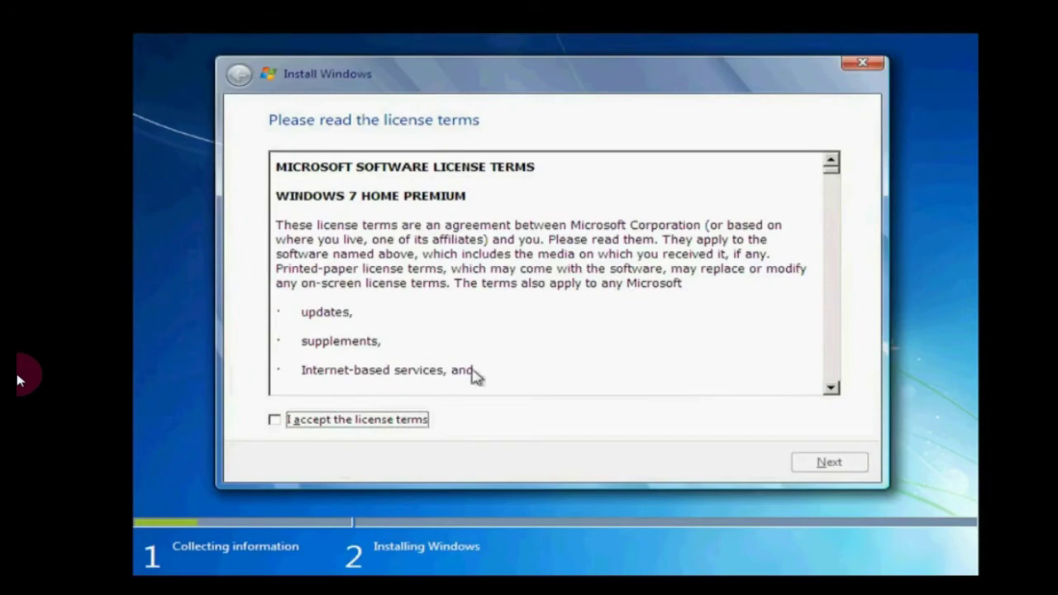
# Step: Accept the Windows 7 license terms and choose the Custom (advanced) installation type
pyautogui.click(273, 420)
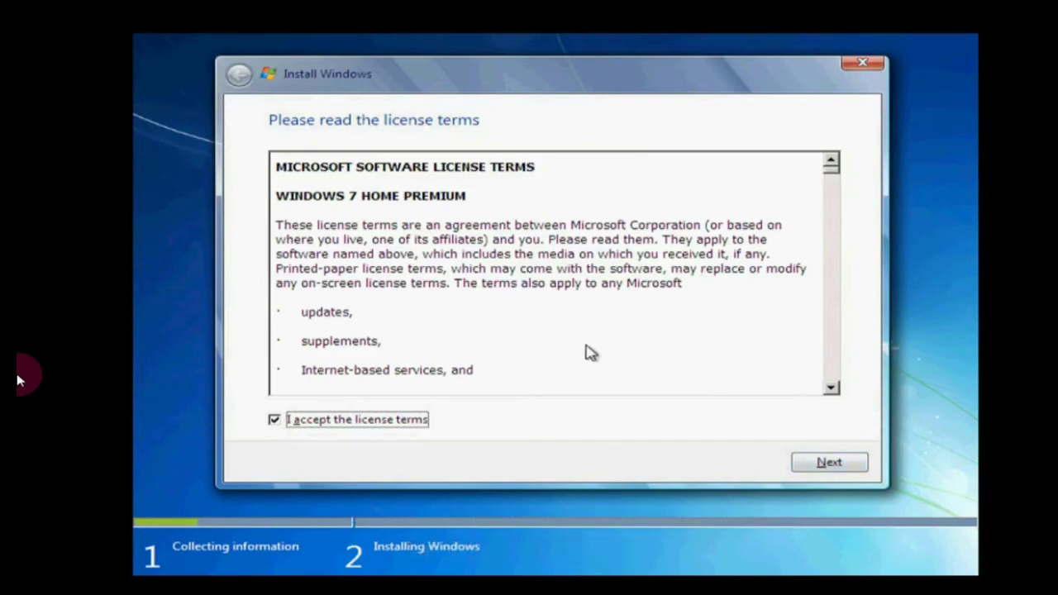
pyautogui.click(826, 465)
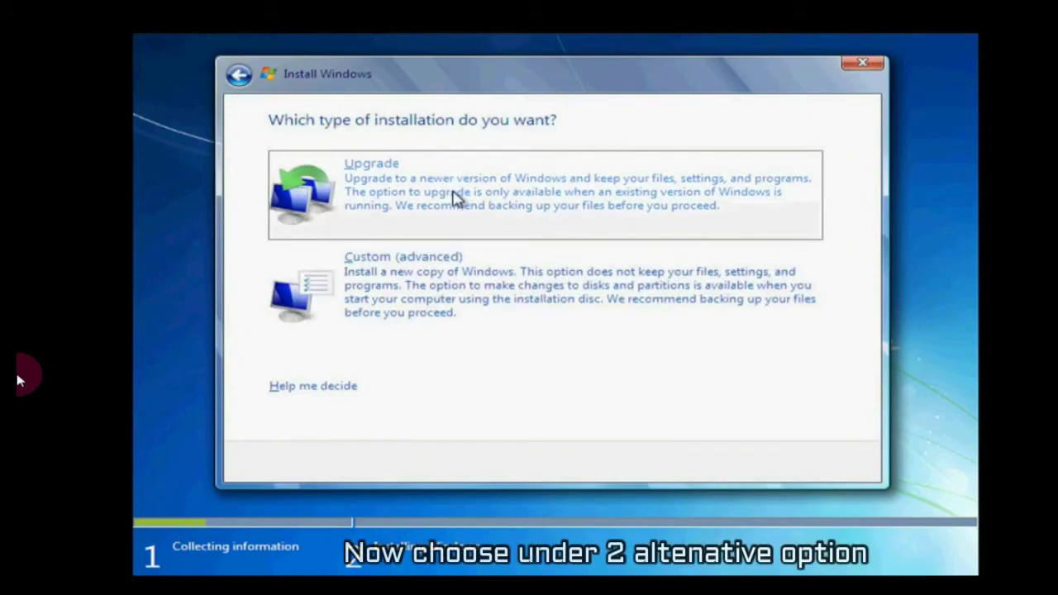
pyautogui.click(441, 292)
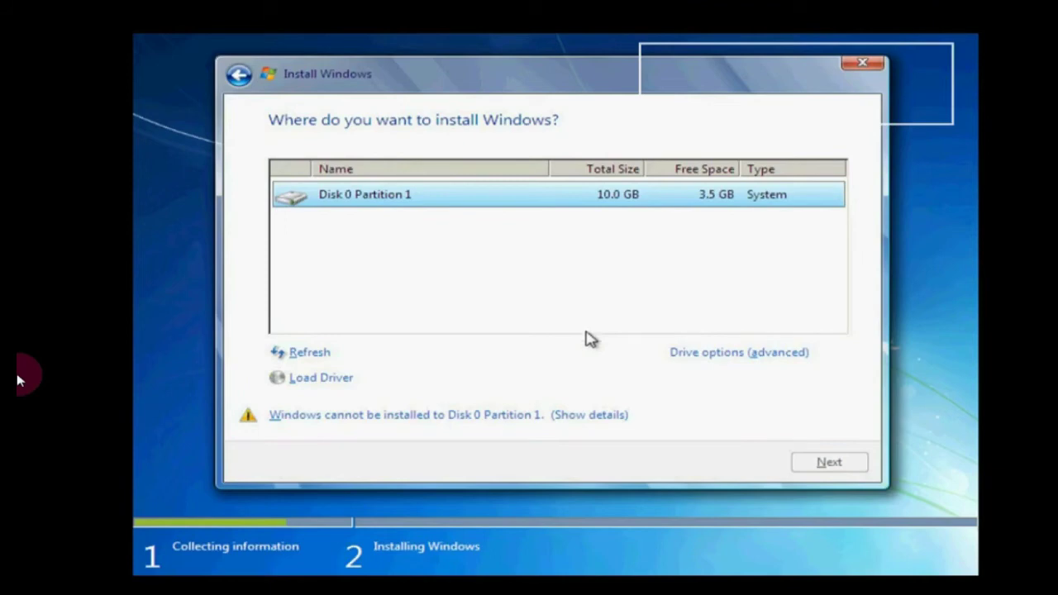
# Step: Format Disk 0 Partition 1 using the advanced drive options and start installing Windows on it
pyautogui.click(715, 355)
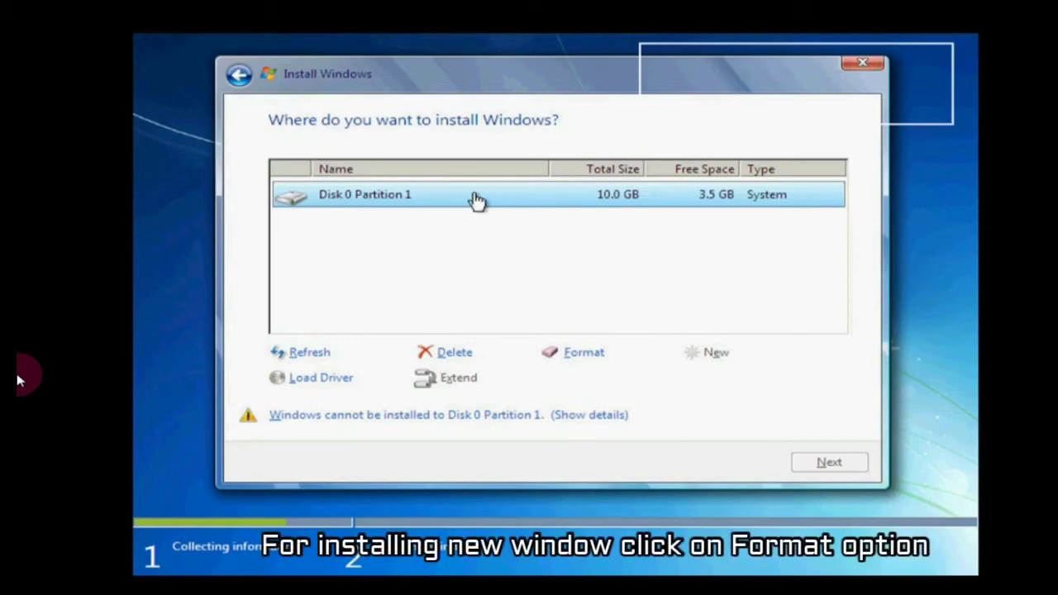
pyautogui.click(583, 352)
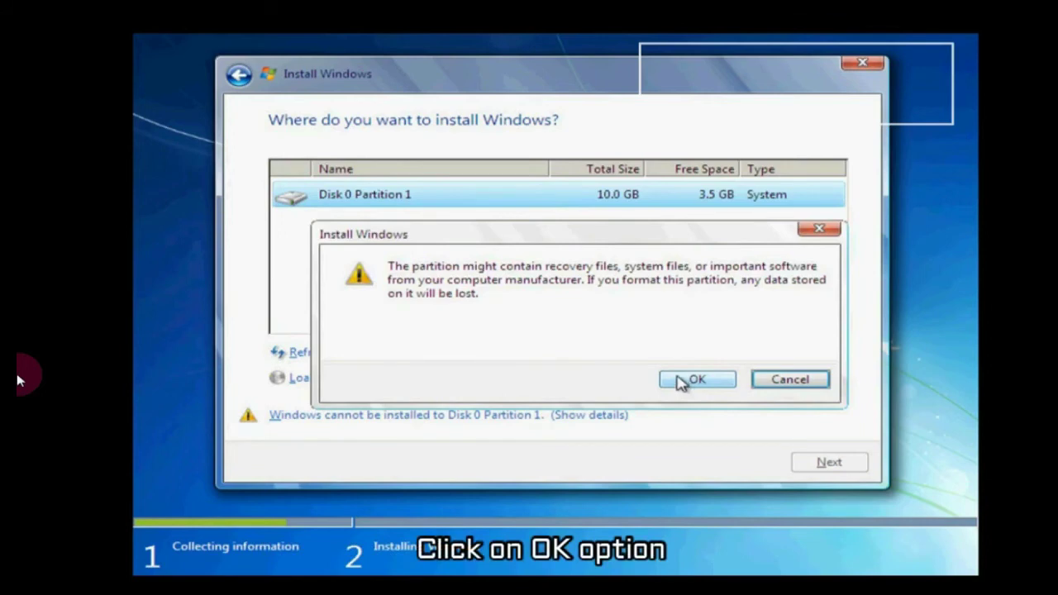
pyautogui.click(679, 380)
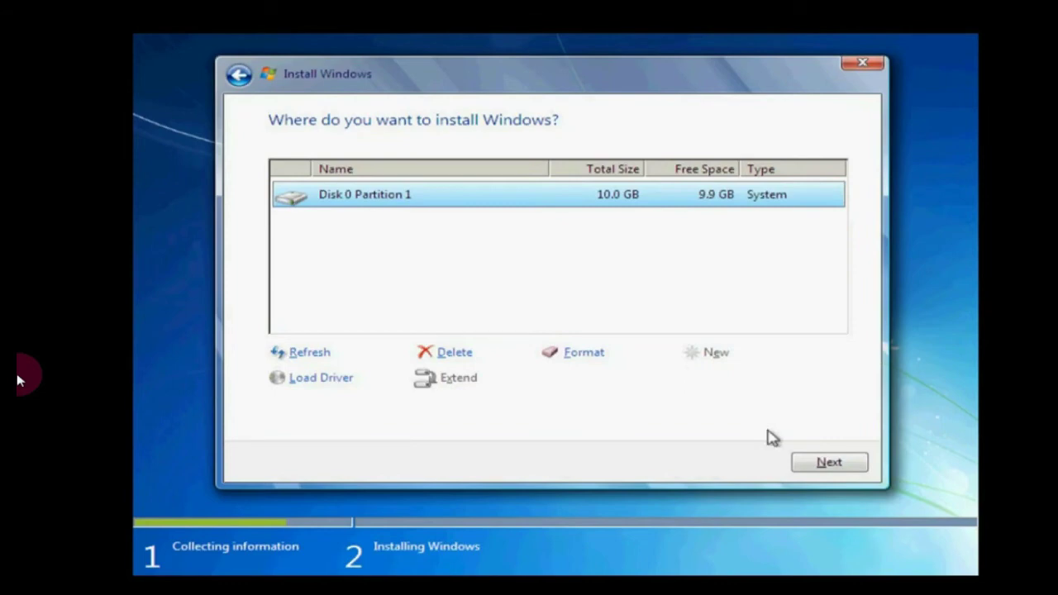
pyautogui.click(830, 466)
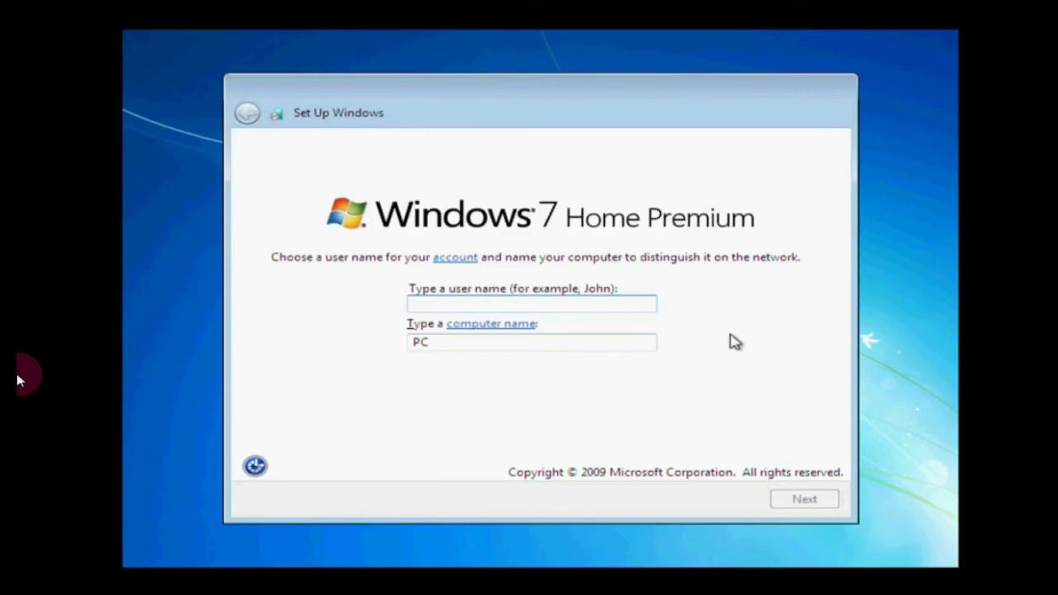
# Step: Set the Windows account user name to DIY PC Repairs, keep the matching computer name, and continue setup
pyautogui.write('DIY')
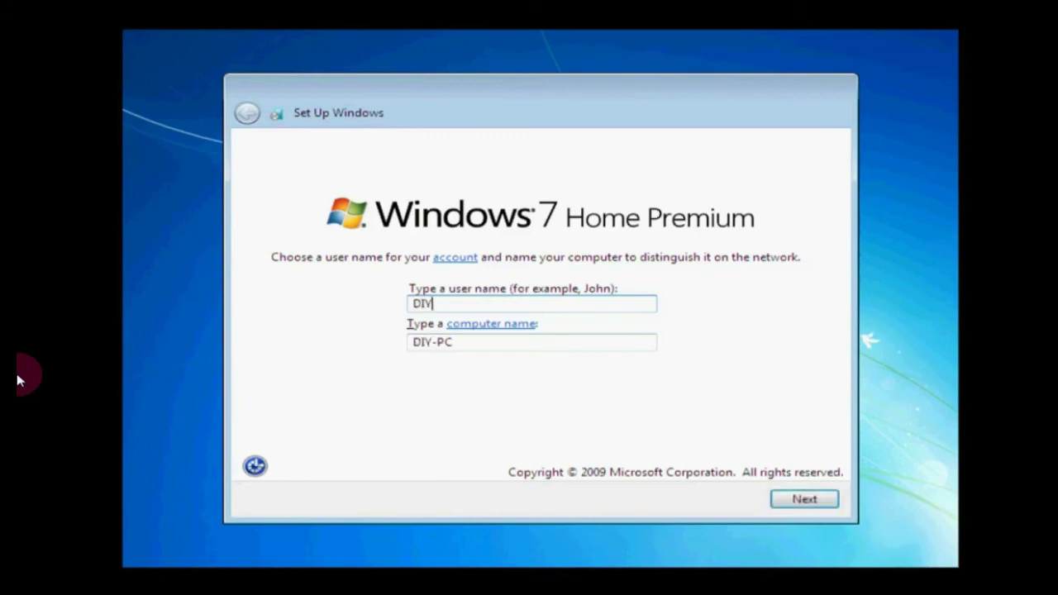
pyautogui.write(' PD')
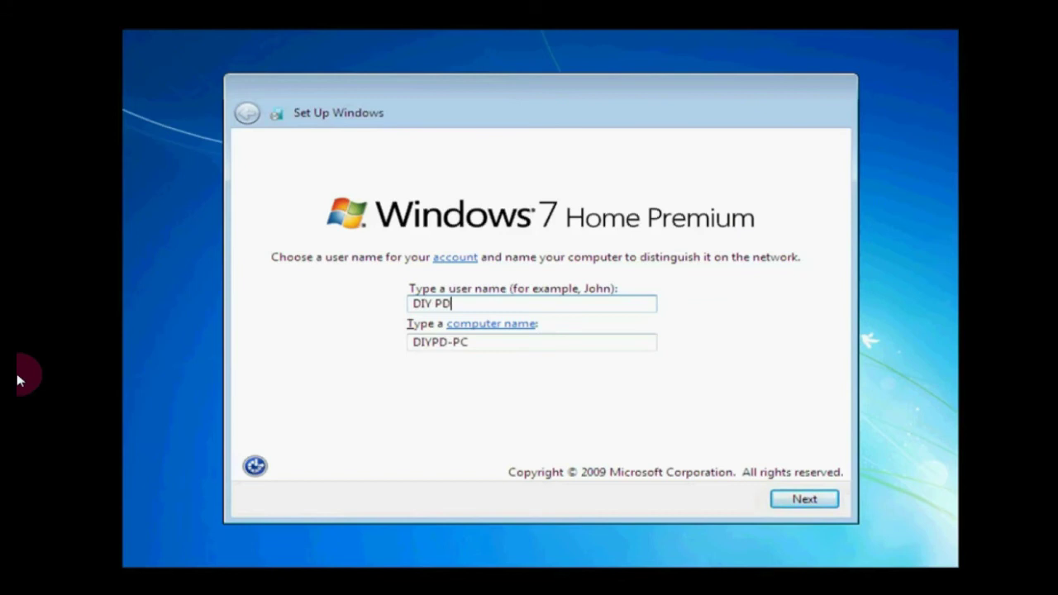
pyautogui.press('BackSpace')
pyautogui.write('C Repairs')
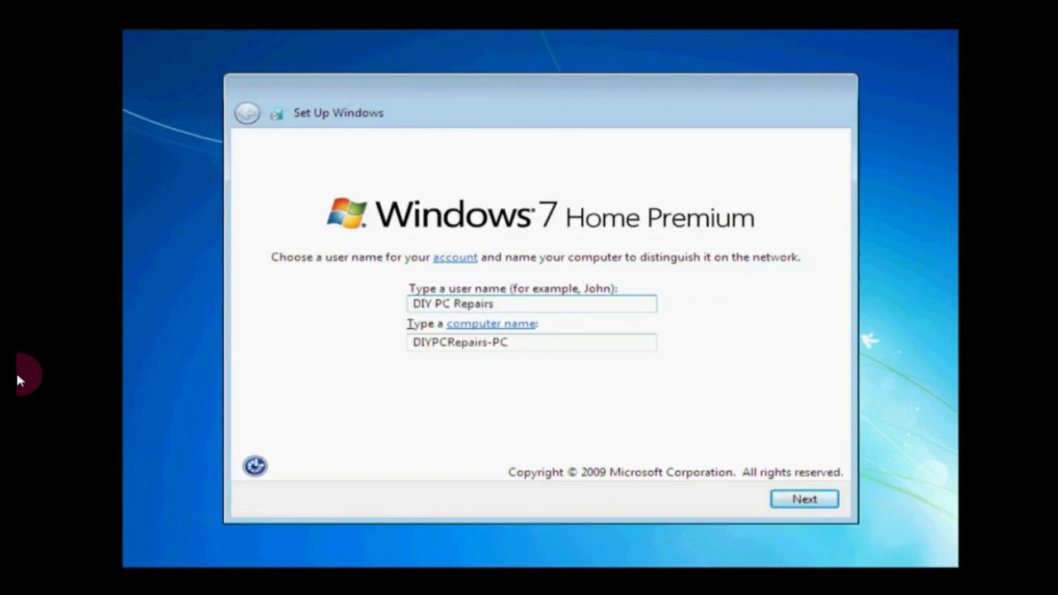
pyautogui.click(811, 514)
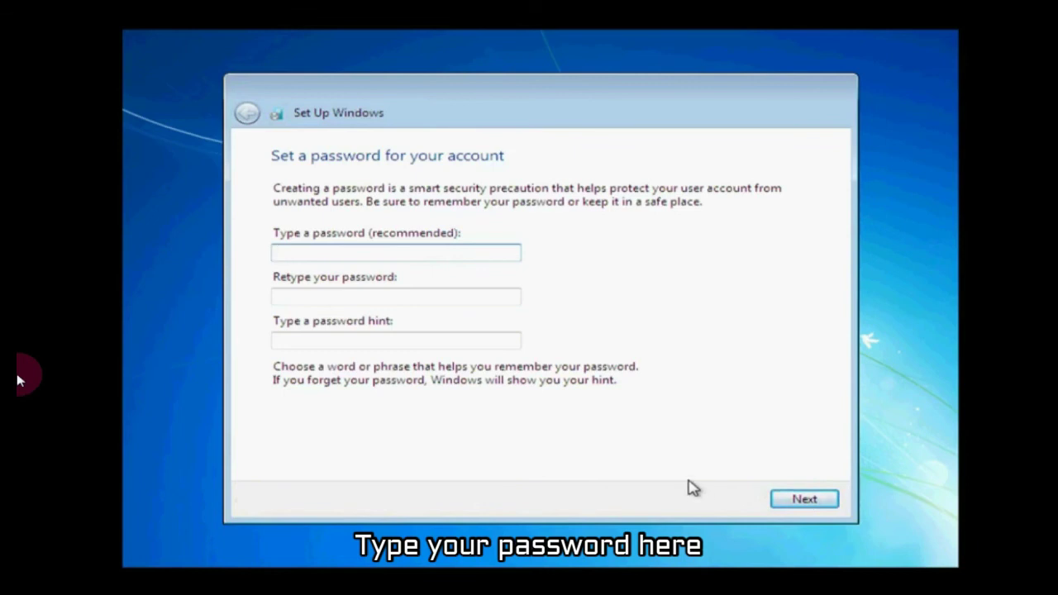
# Step: Continue without an account password, proceed past the product key page, and use the recommended settings for protection and updates
pyautogui.click(801, 505)
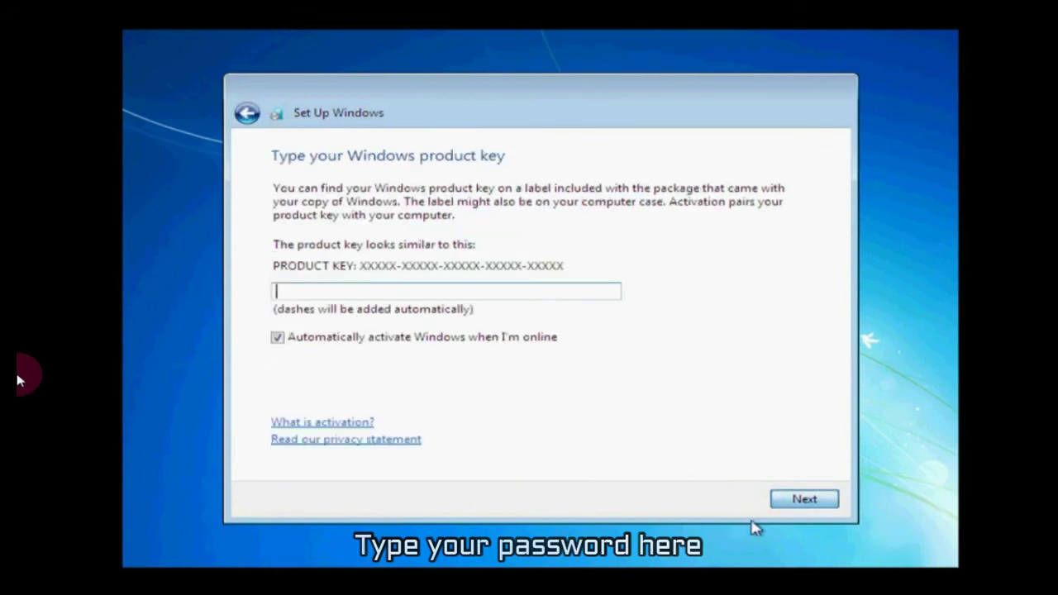
pyautogui.click(804, 502)
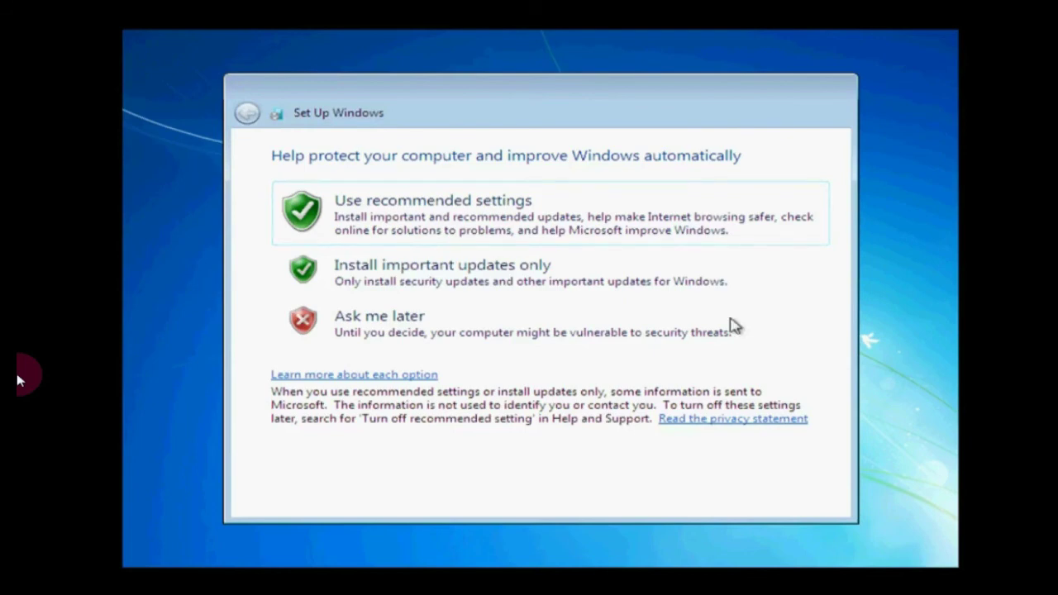
pyautogui.click(429, 213)
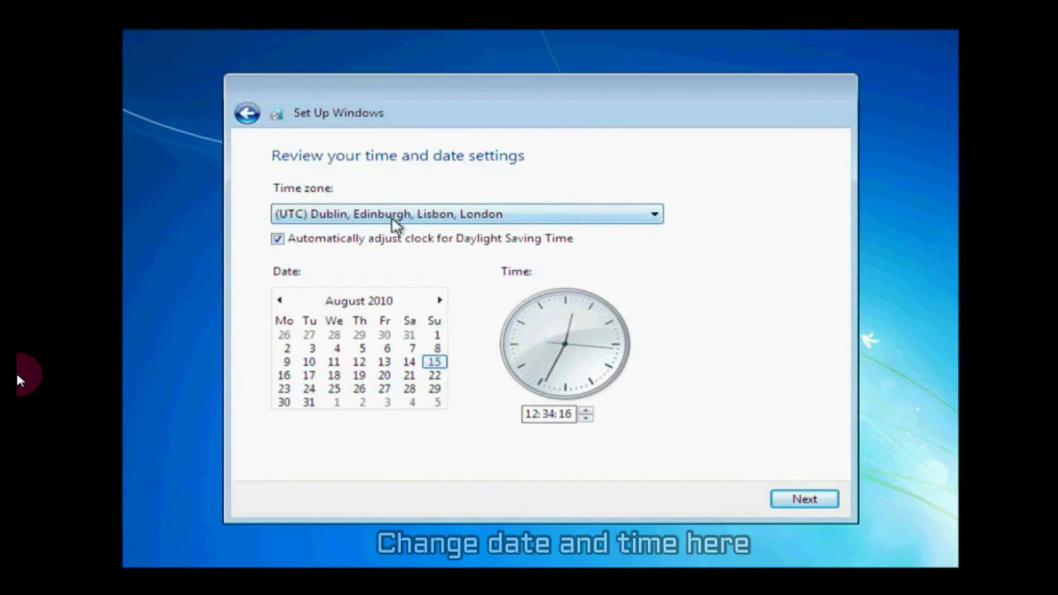
# Step: Accept the time and date settings, then set the computer's location to Home network without joining the homegroup
pyautogui.click(804, 499)
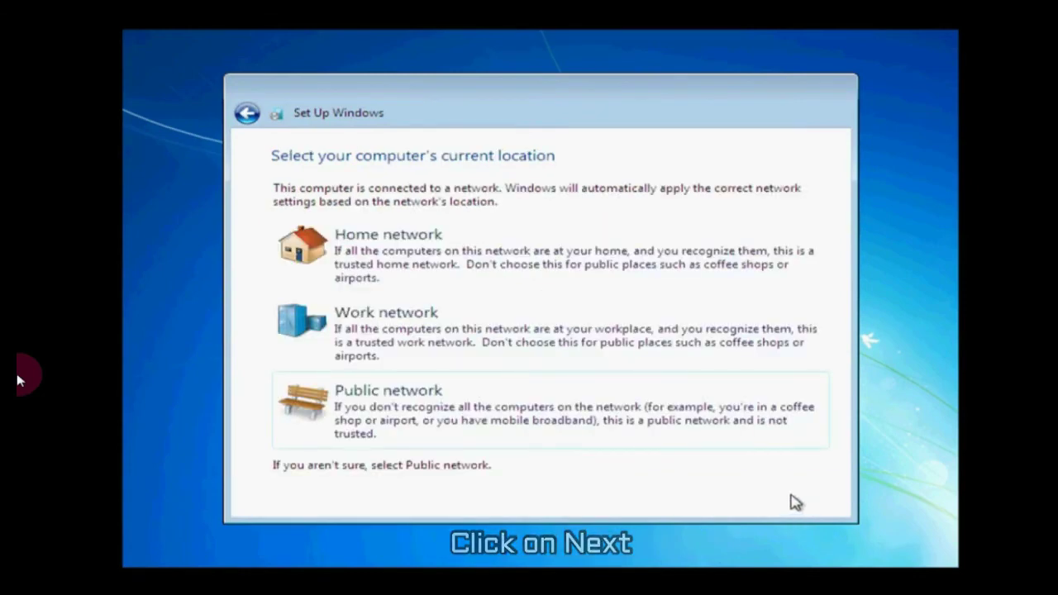
pyautogui.click(402, 238)
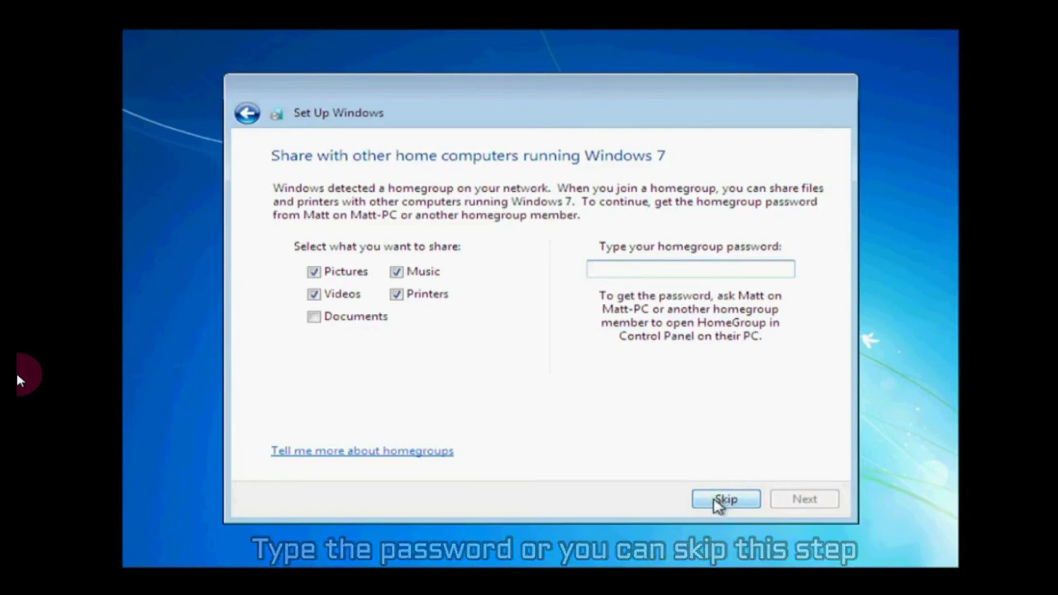
pyautogui.click(719, 502)
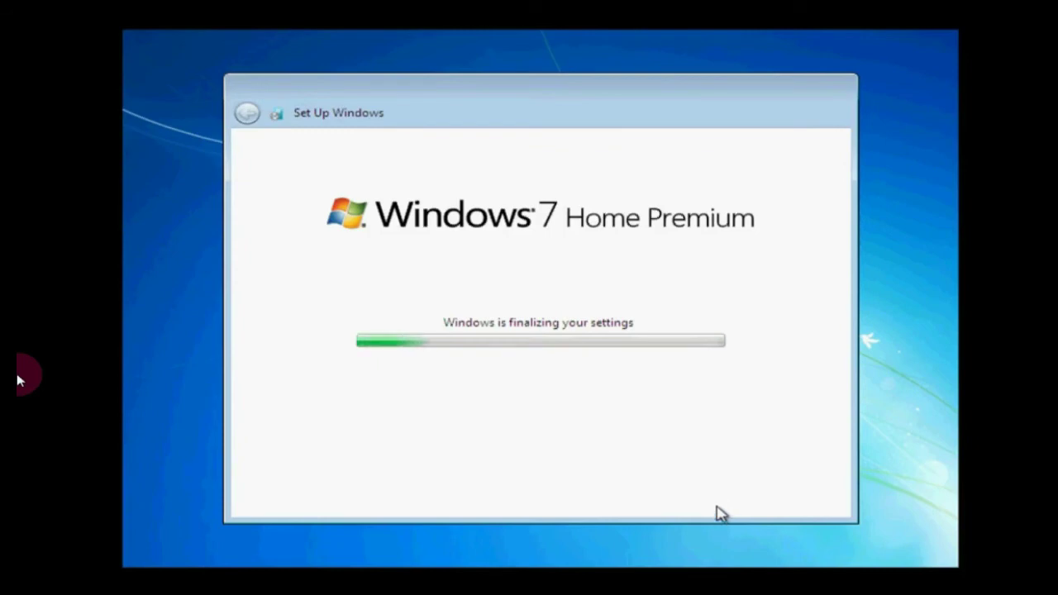